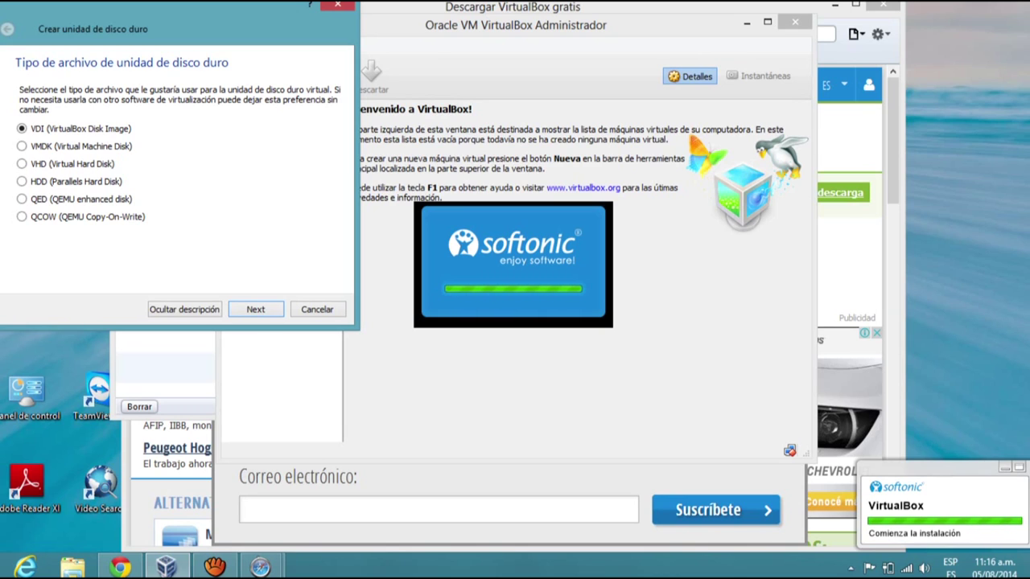
Create a dynamically allocated VDI virtual hard disk named Sistema Operativo Prueba with a size of 25,19 GB, keeping the default folder
key(Return)
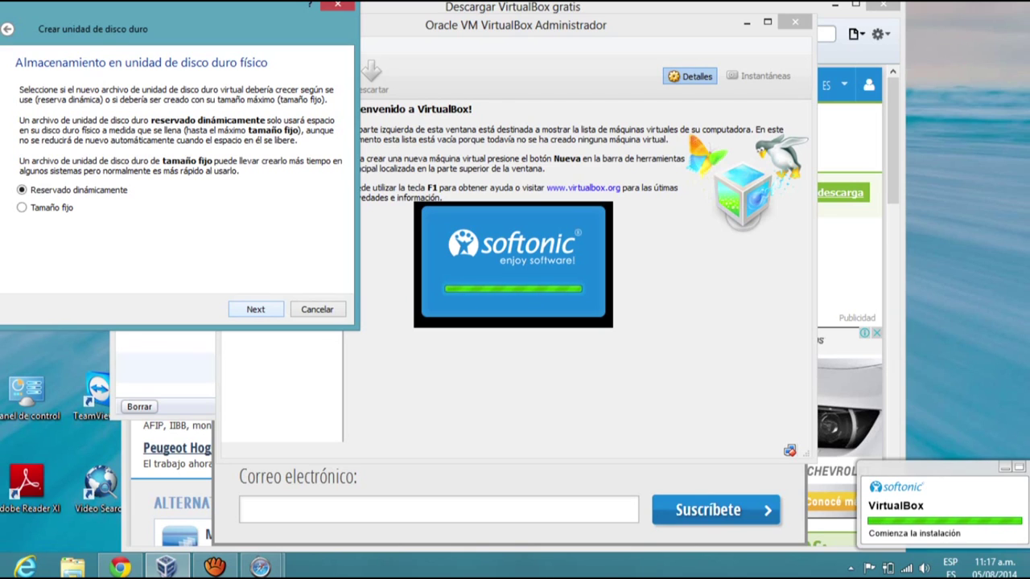
key(Return)
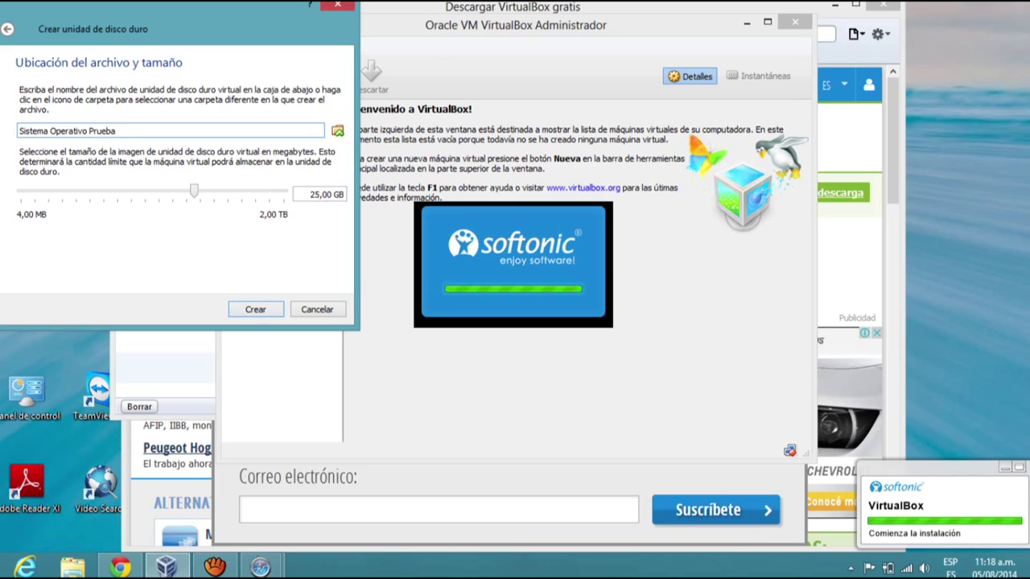
click(337, 130)
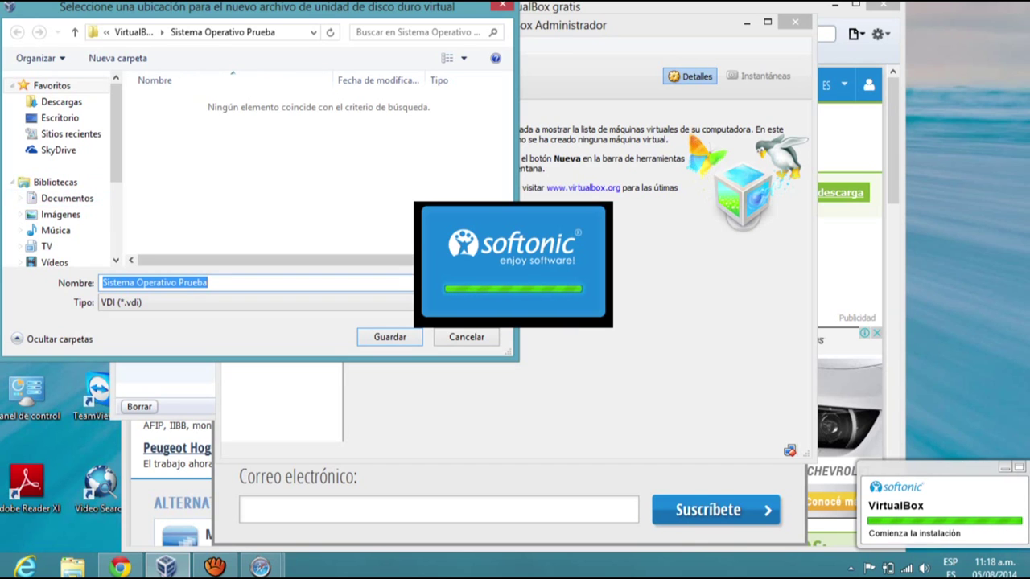
key(Return)
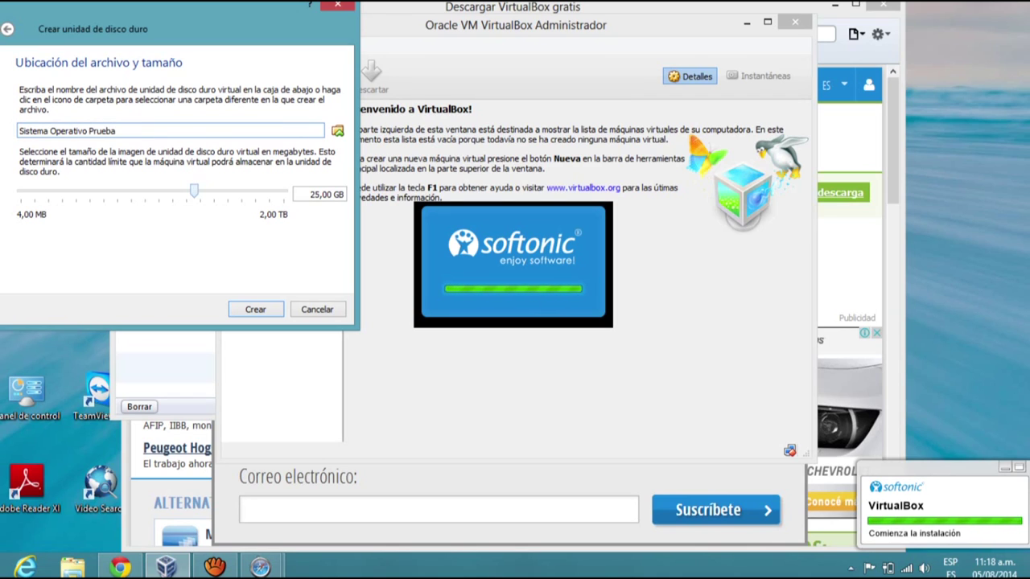
mouse_move(194, 192)
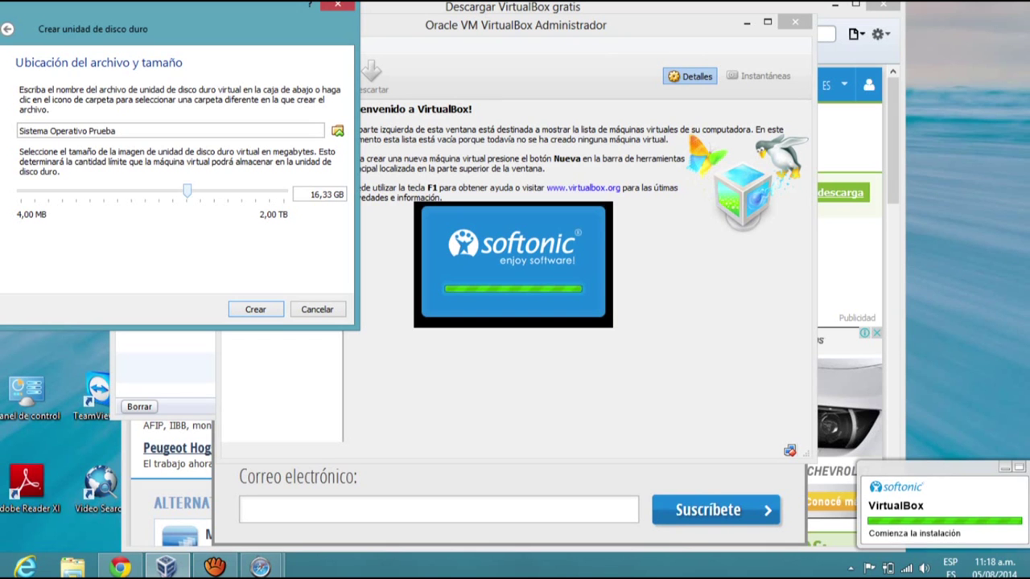
mouse_move(194, 192)
mouse_down()
mouse_move(167, 192)
mouse_move(194, 192)
mouse_up()
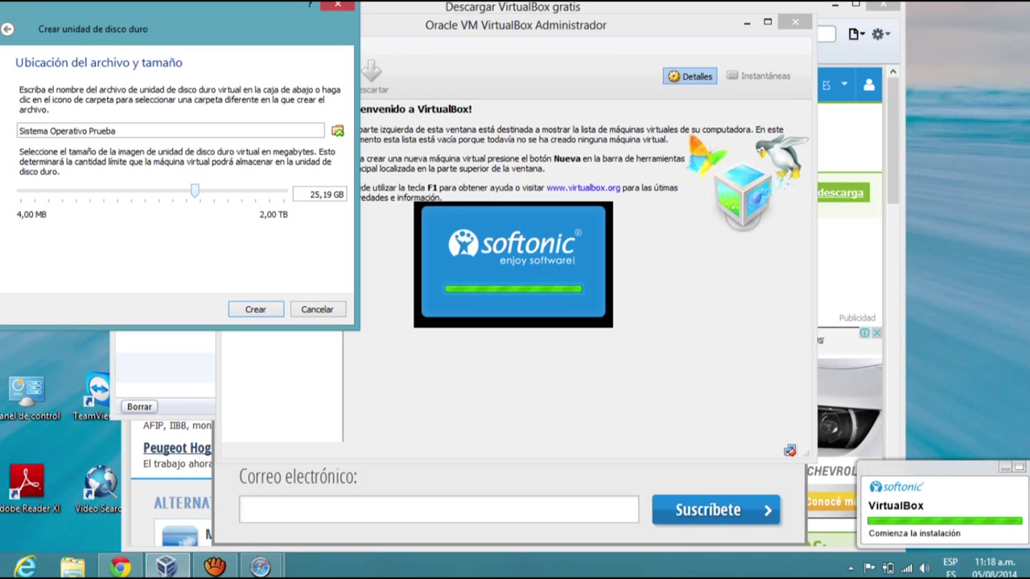
click(255, 309)
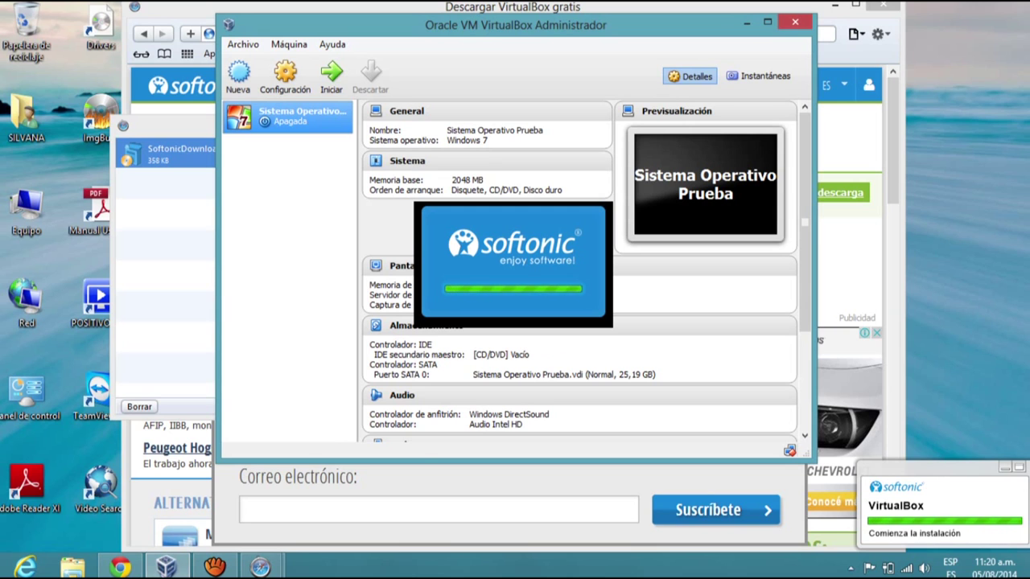
Start the Sistema Operativo Prueba virtual machine using host drive D: as its startup disk
click(329, 74)
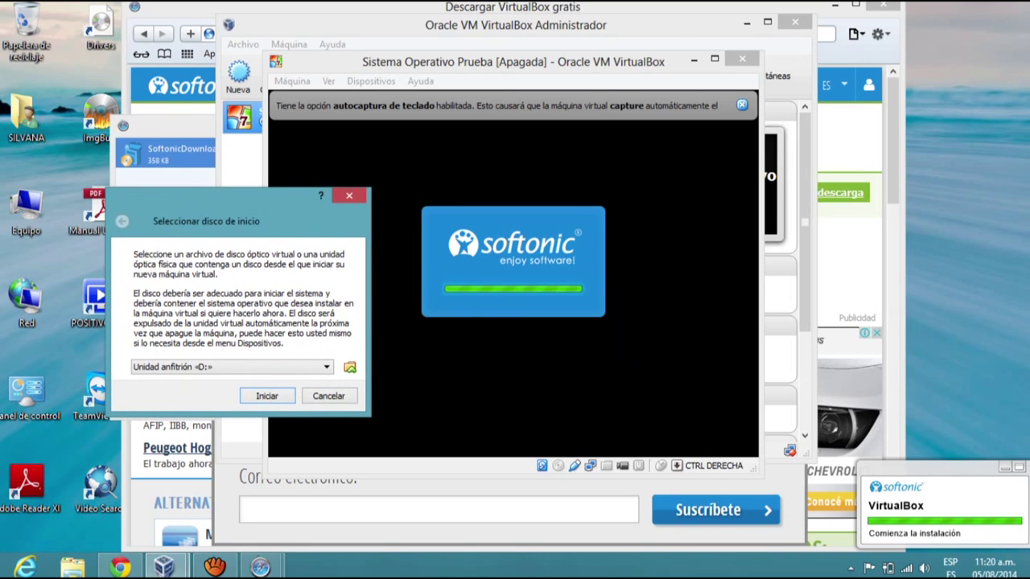
click(270, 396)
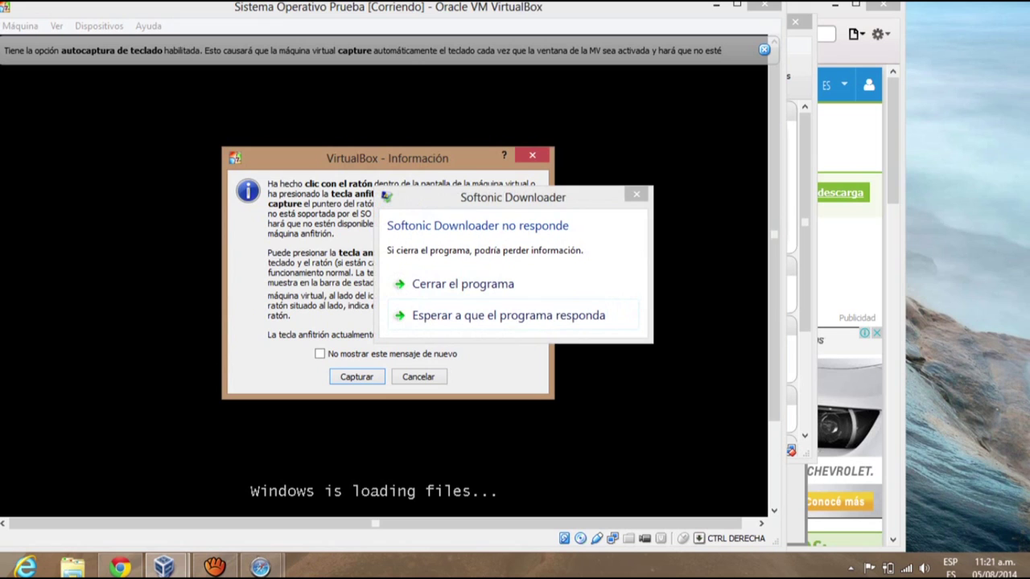
Close the unresponsive Softonic Downloader and let the running virtual machine capture the mouse and keyboard
click(463, 284)
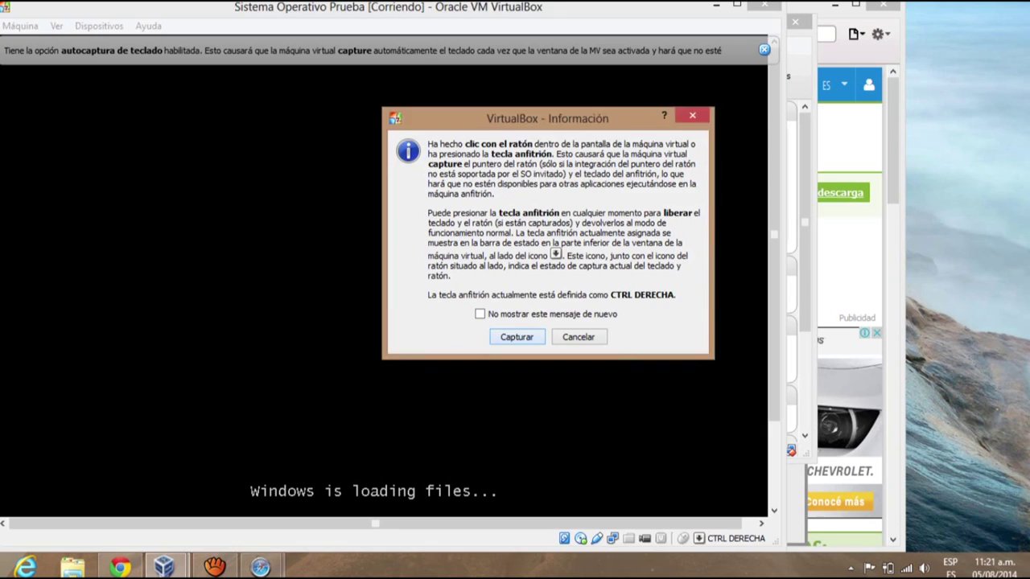
key(Return)
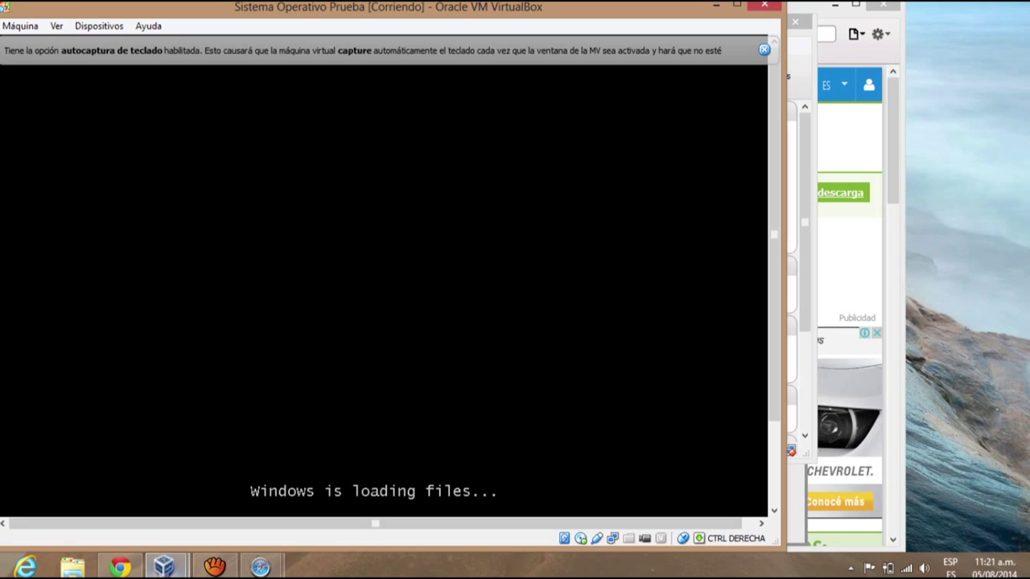
mouse_move(164, 567)
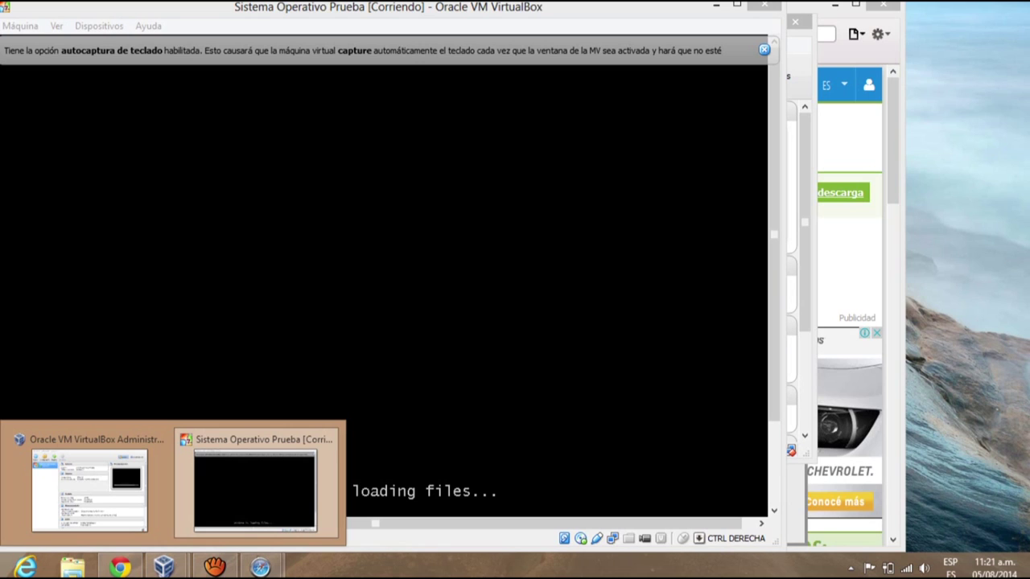
click(255, 489)
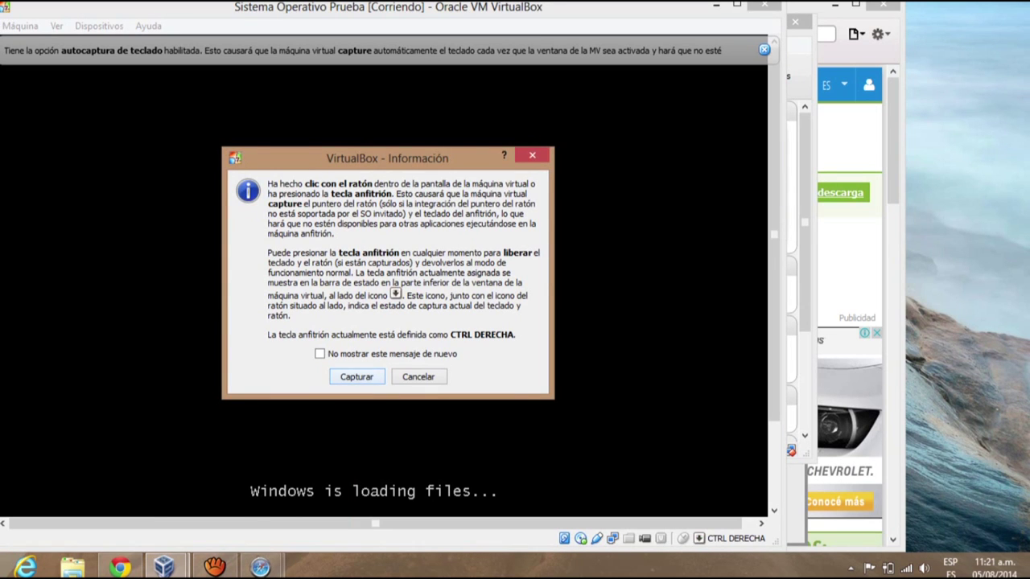
key(Return)
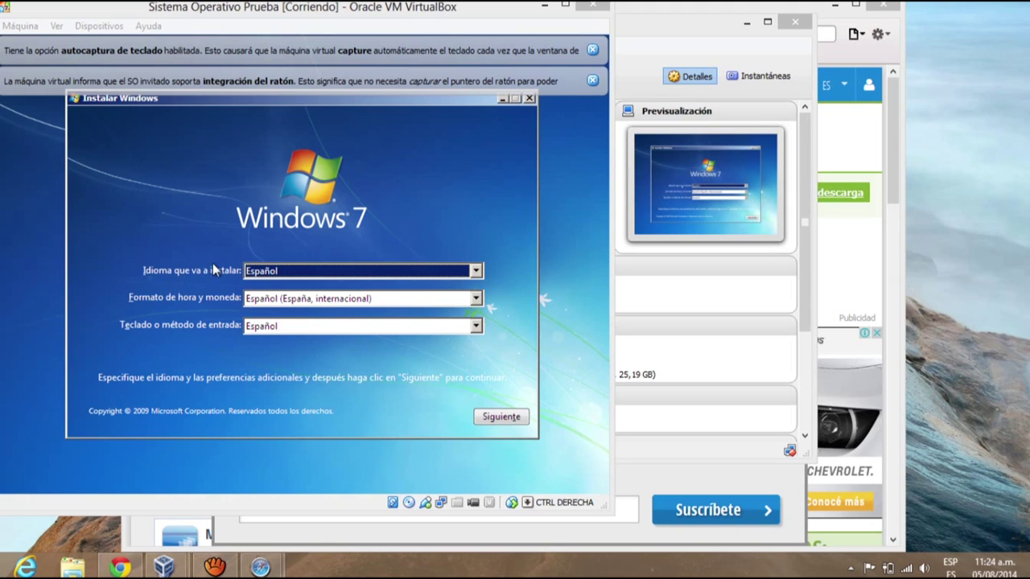
Keep Español as the installation language and set the time and currency format to Español (Argentina)
click(264, 273)
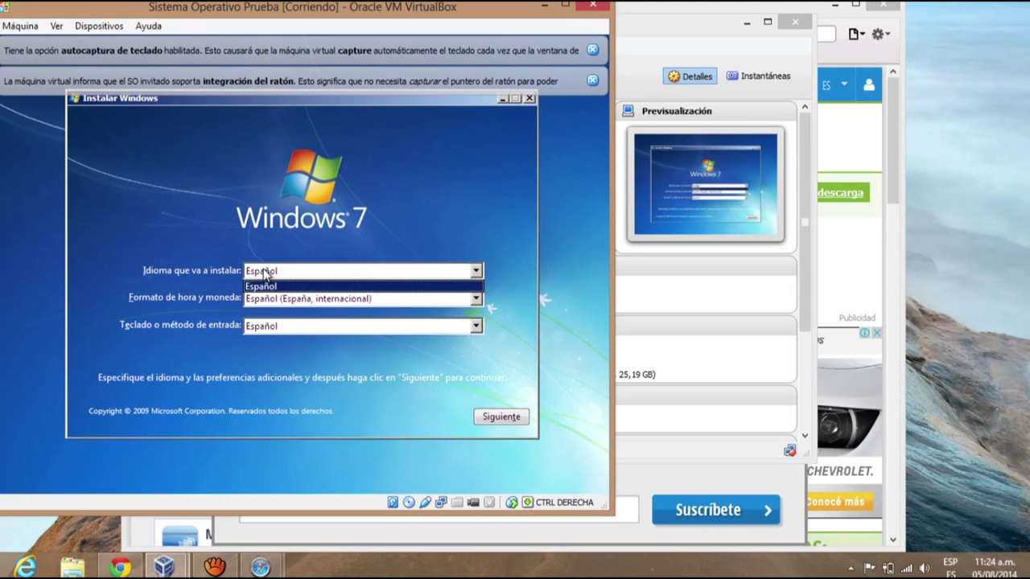
click(265, 274)
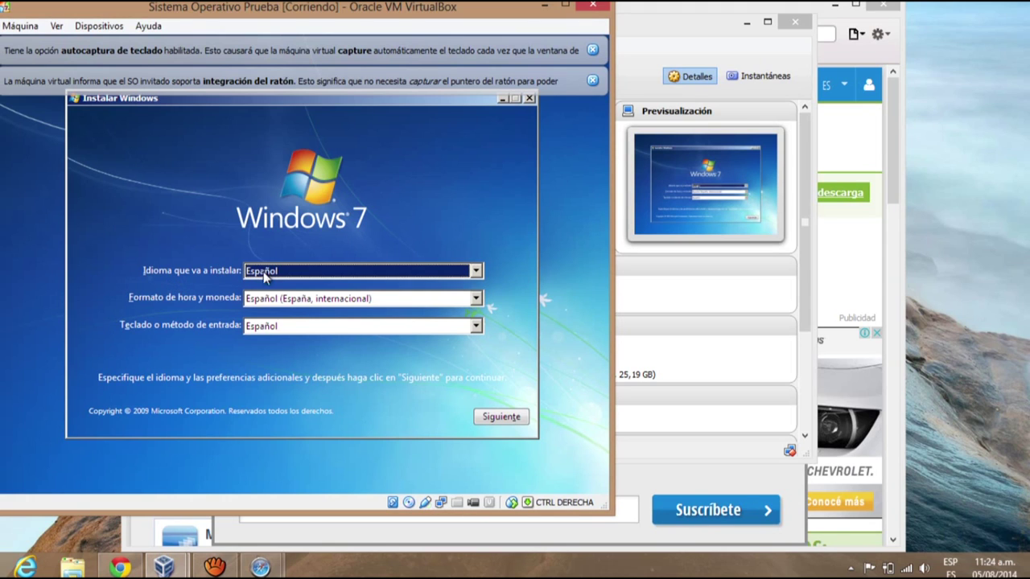
click(307, 301)
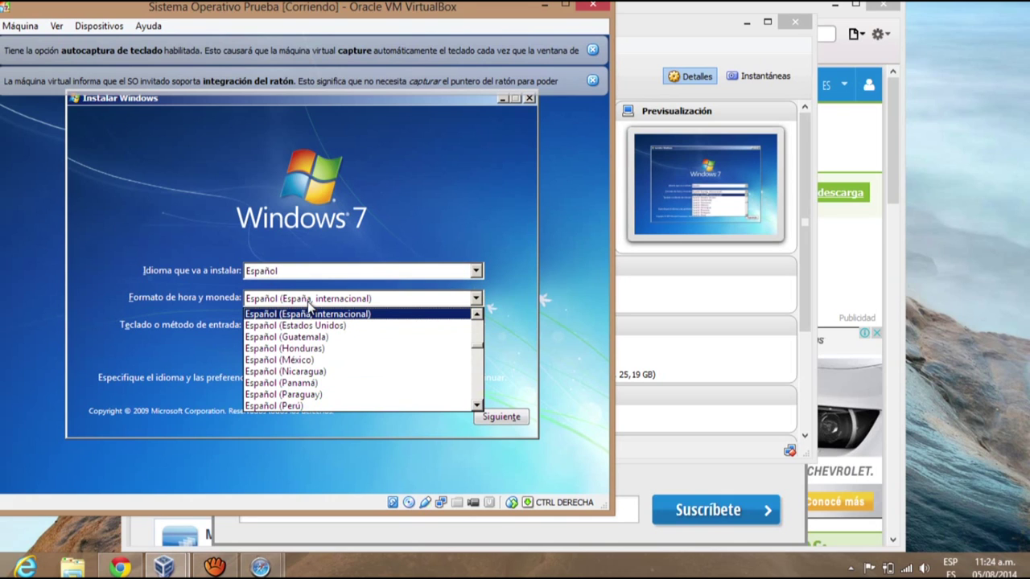
click(476, 314)
drag(476, 318, 477, 320)
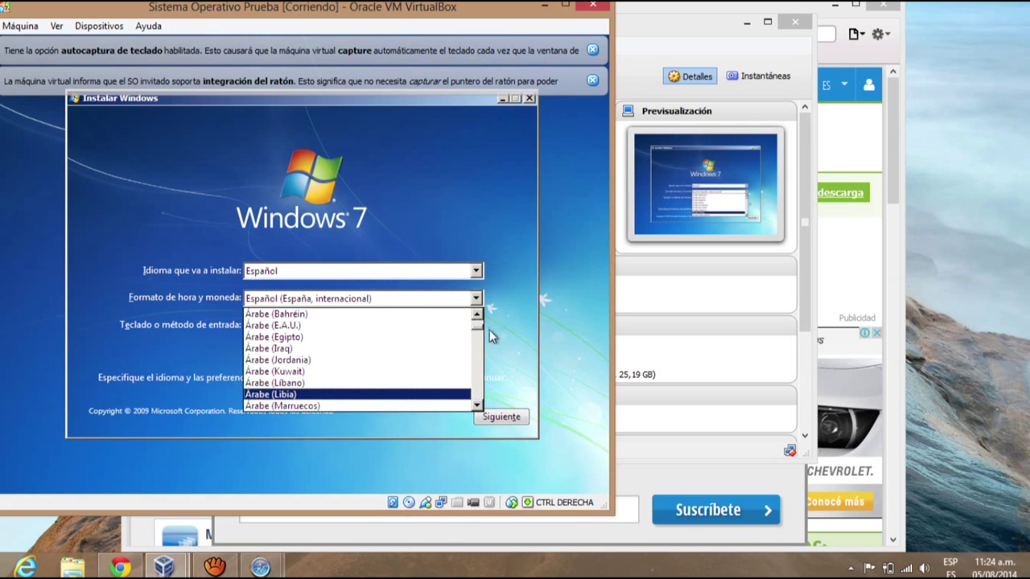
scroll(483, 321, up, 5)
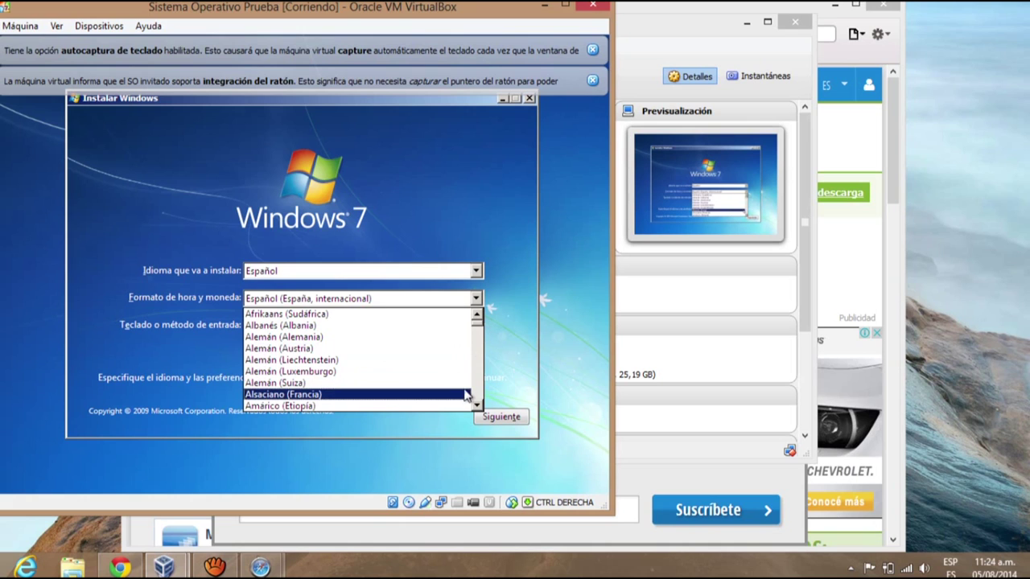
click(477, 406)
drag(477, 406, 477, 406)
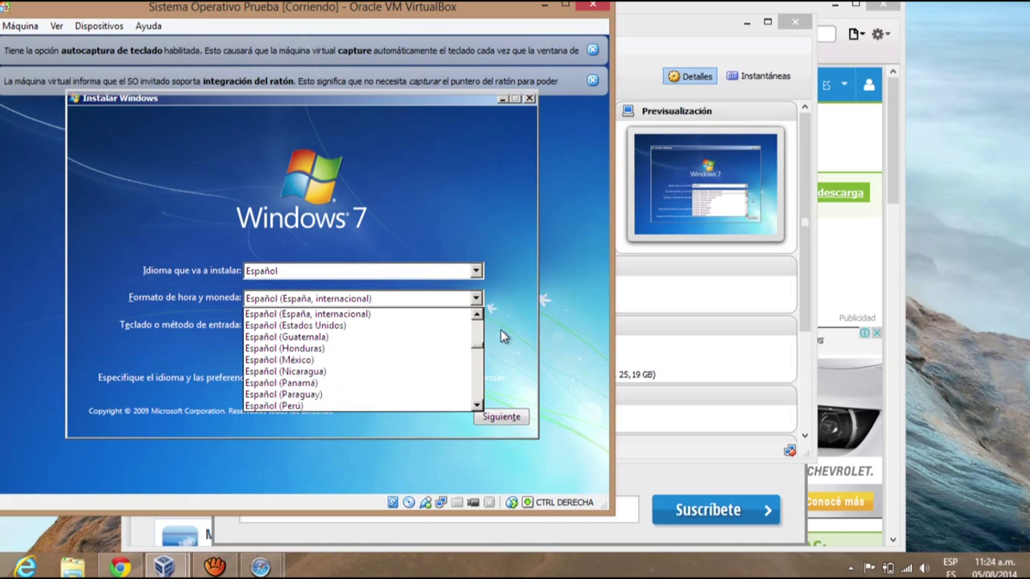
click(483, 319)
drag(483, 320, 378, 370)
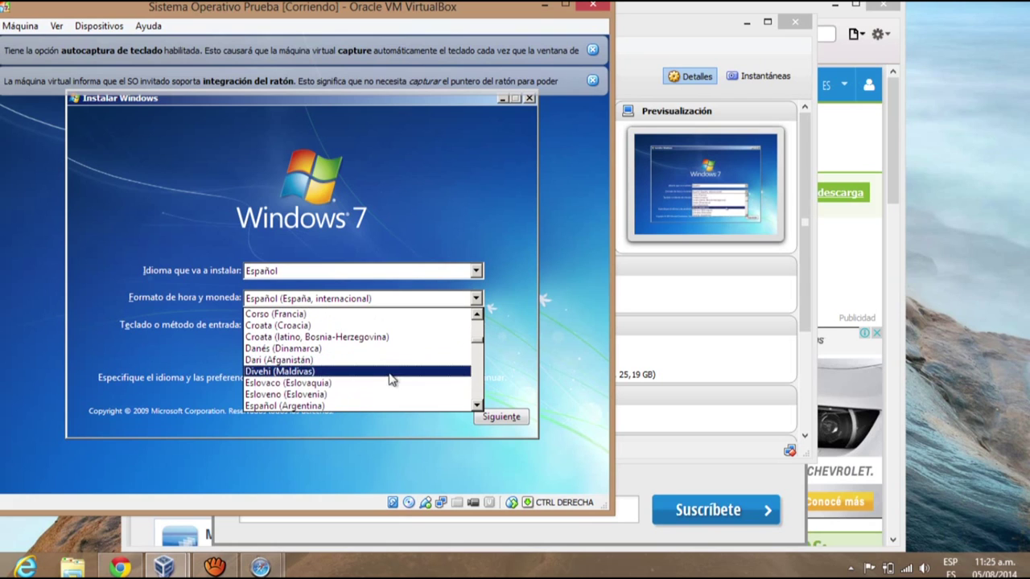
click(347, 406)
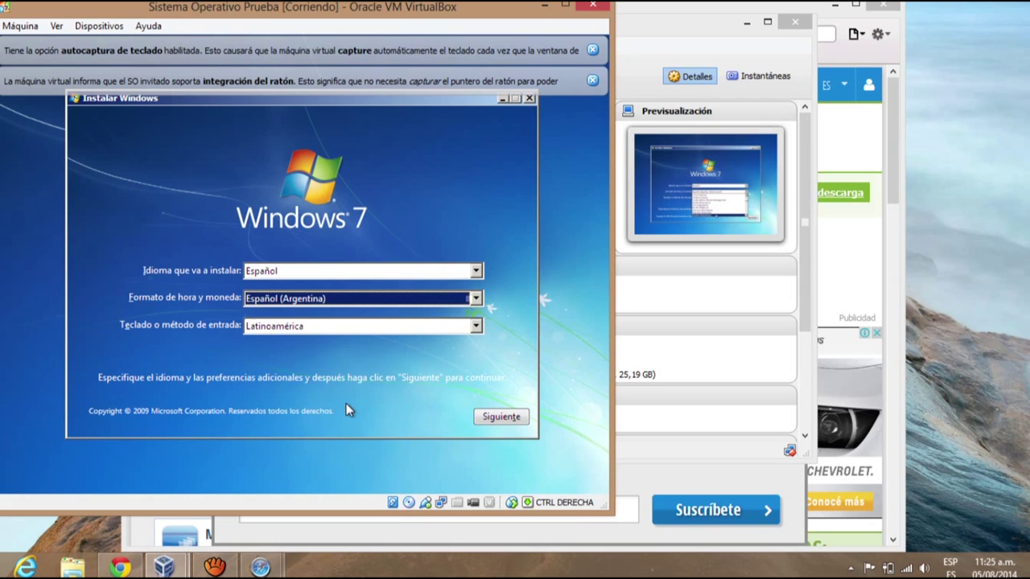
Keep Latinoamérica as the keyboard or input method and start the Windows 7 installation
click(355, 325)
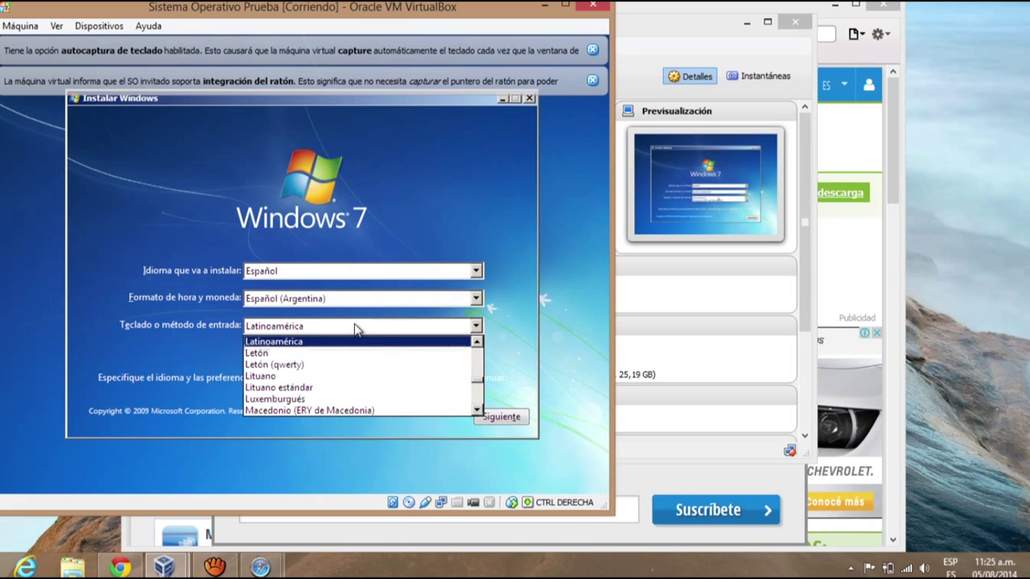
click(354, 325)
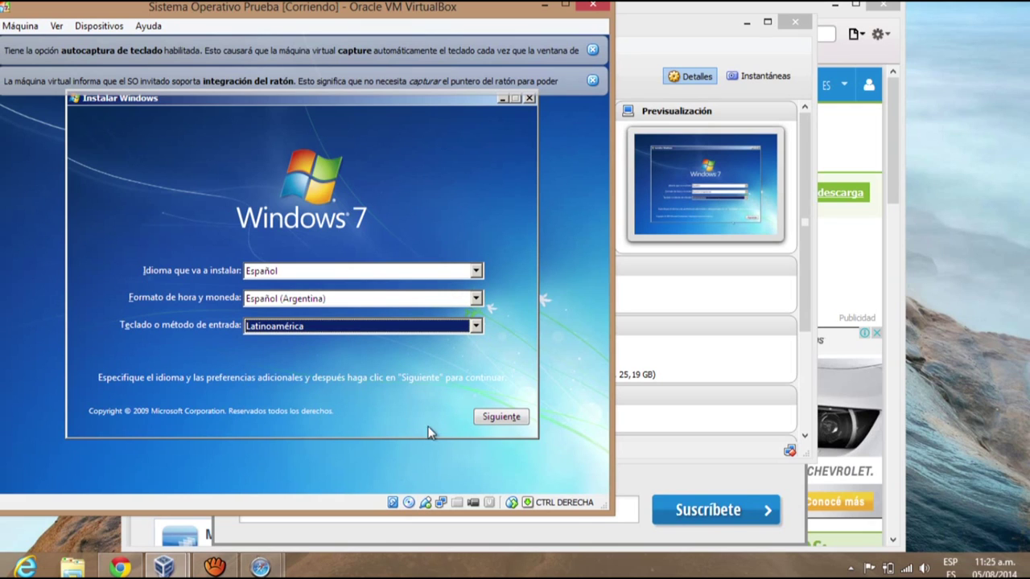
click(488, 418)
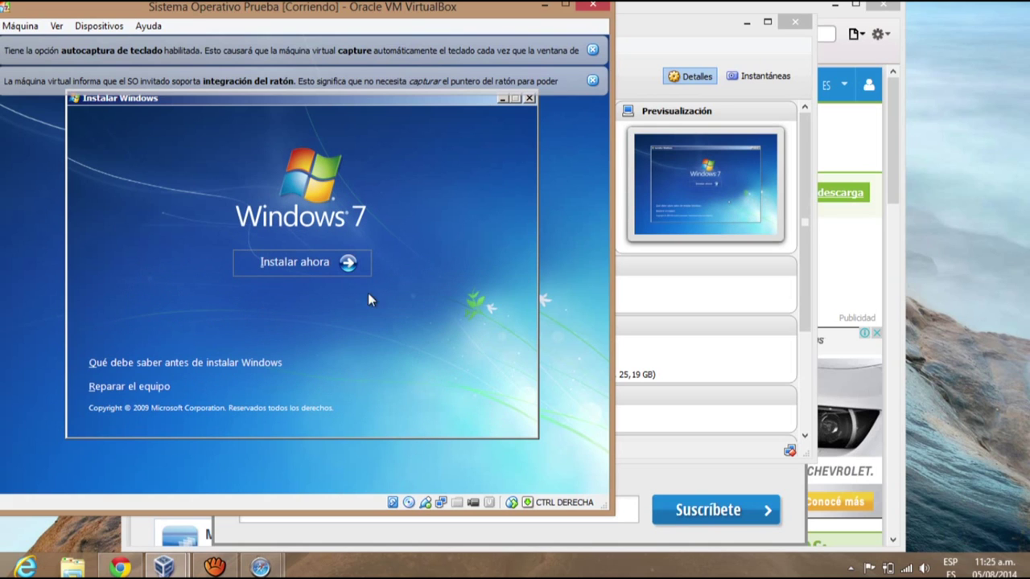
click(309, 257)
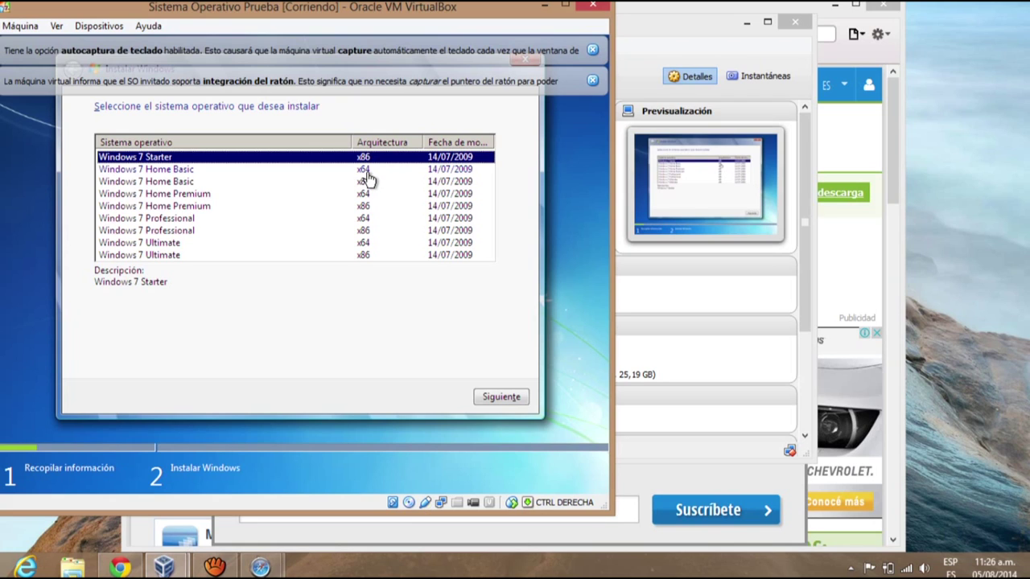
Choose Windows 7 Ultimate x64 as the operating system to install and accept the license terms
click(364, 244)
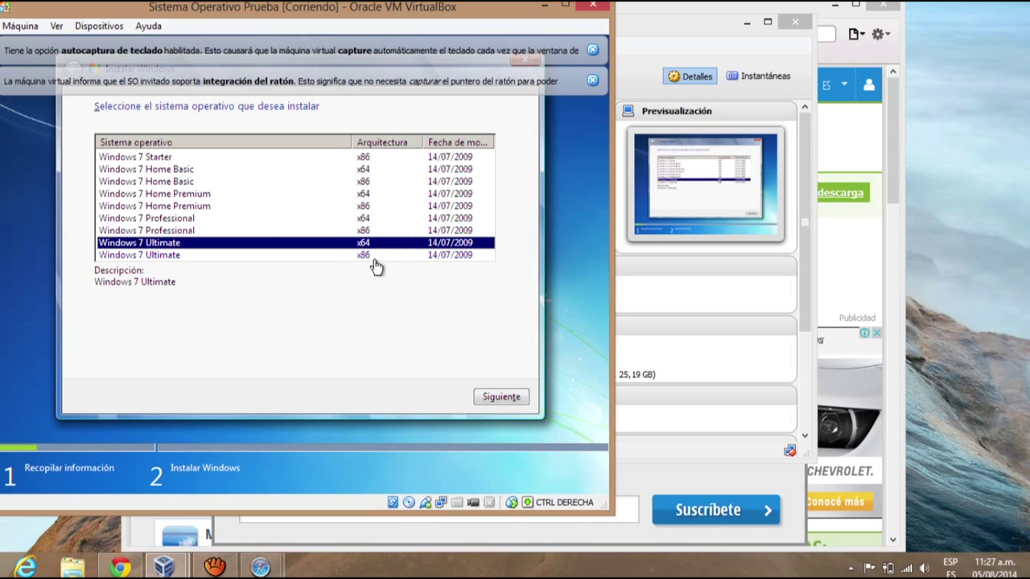
click(498, 397)
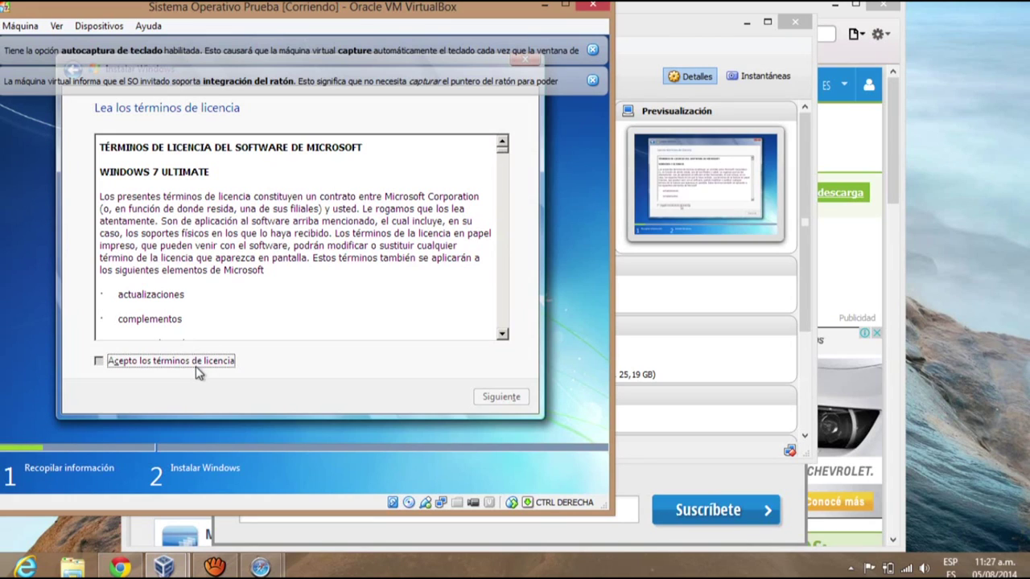
click(195, 364)
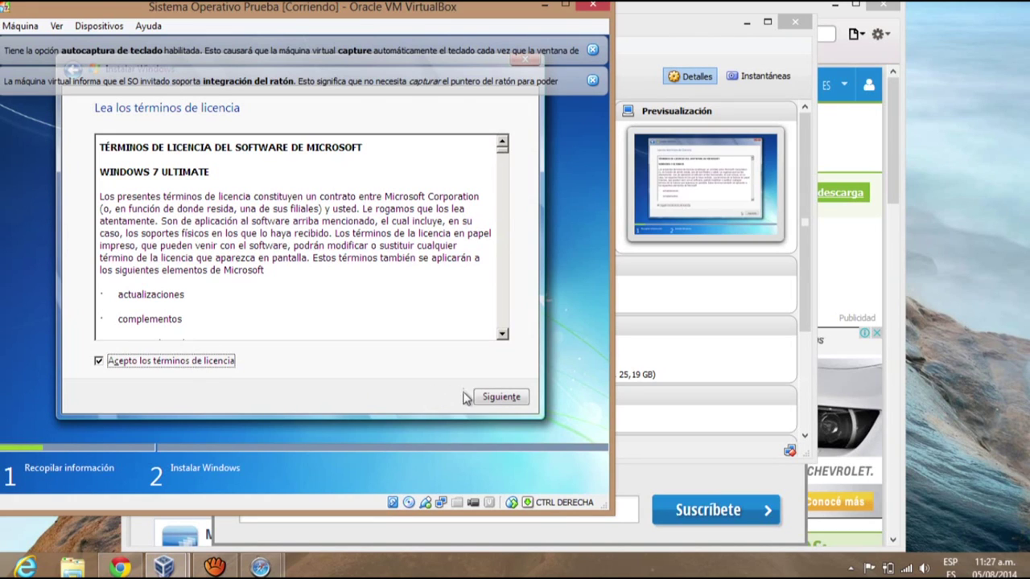
click(506, 402)
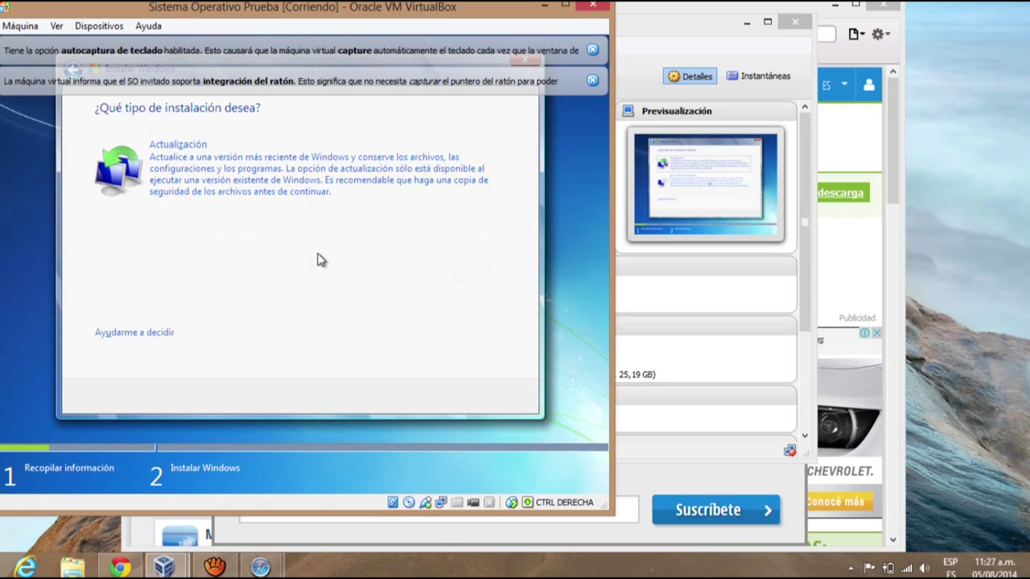
Choose the custom installation, show the drive options, and install Windows on the unallocated space of disk 0
click(319, 256)
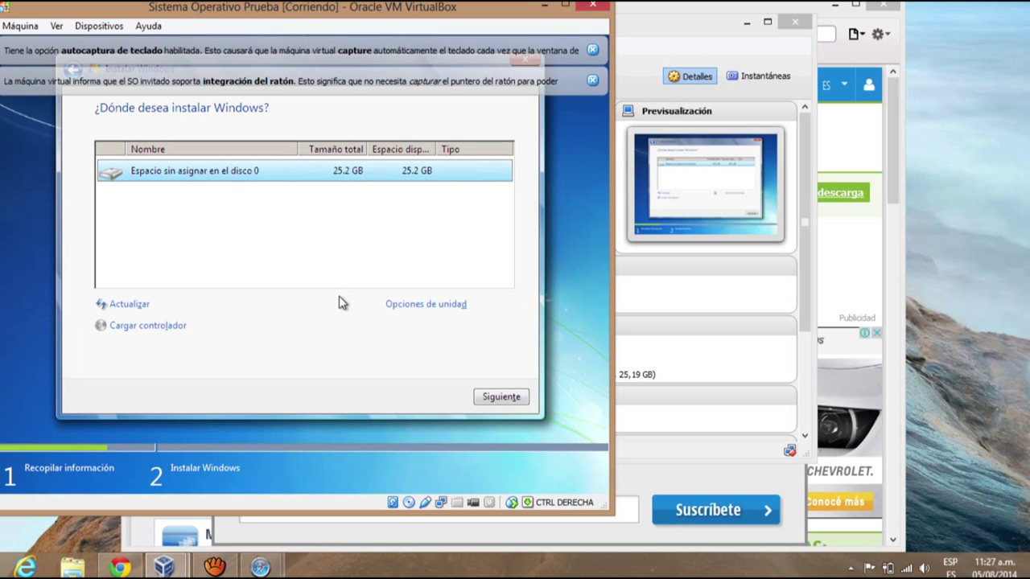
click(407, 312)
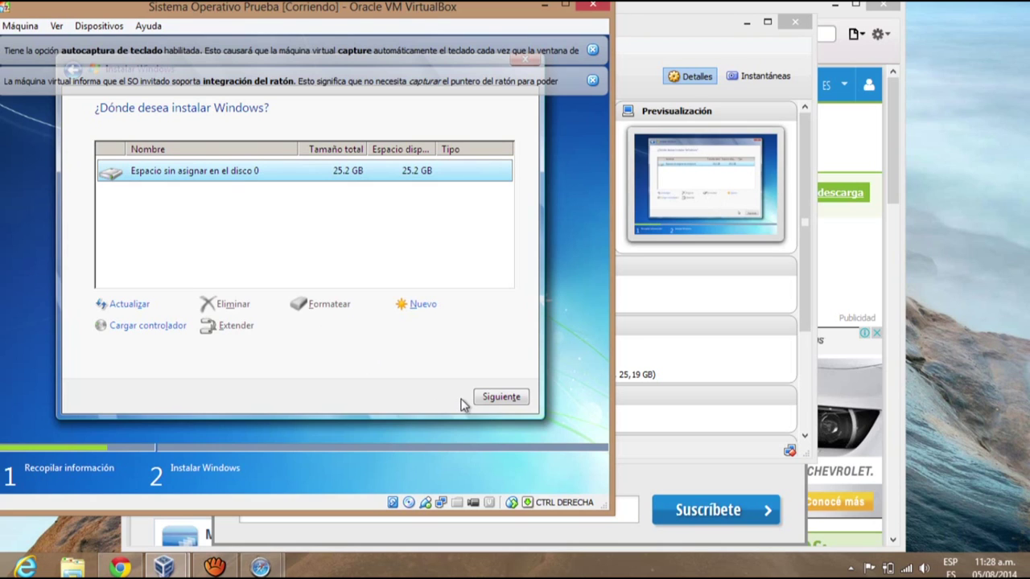
click(489, 398)
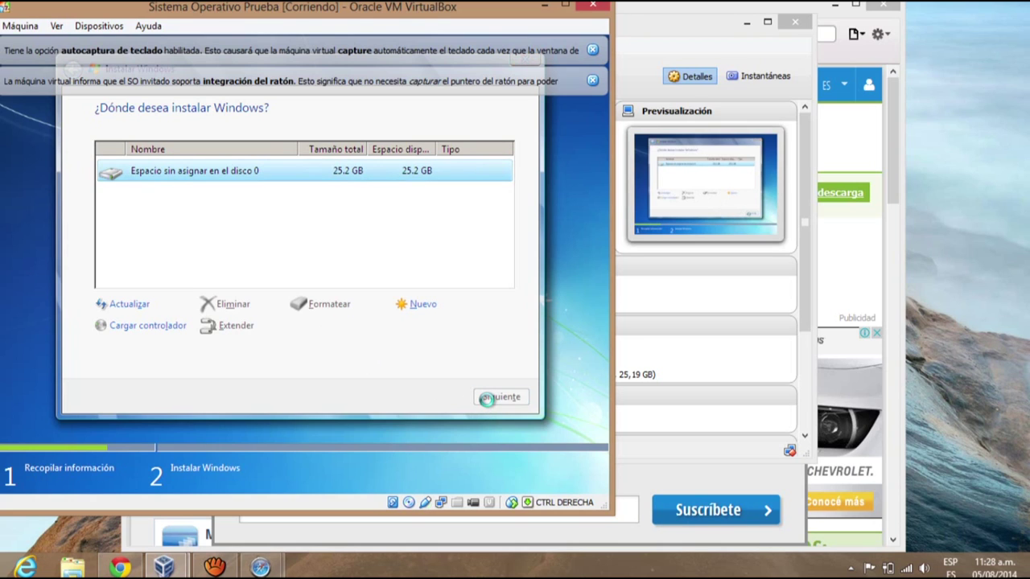